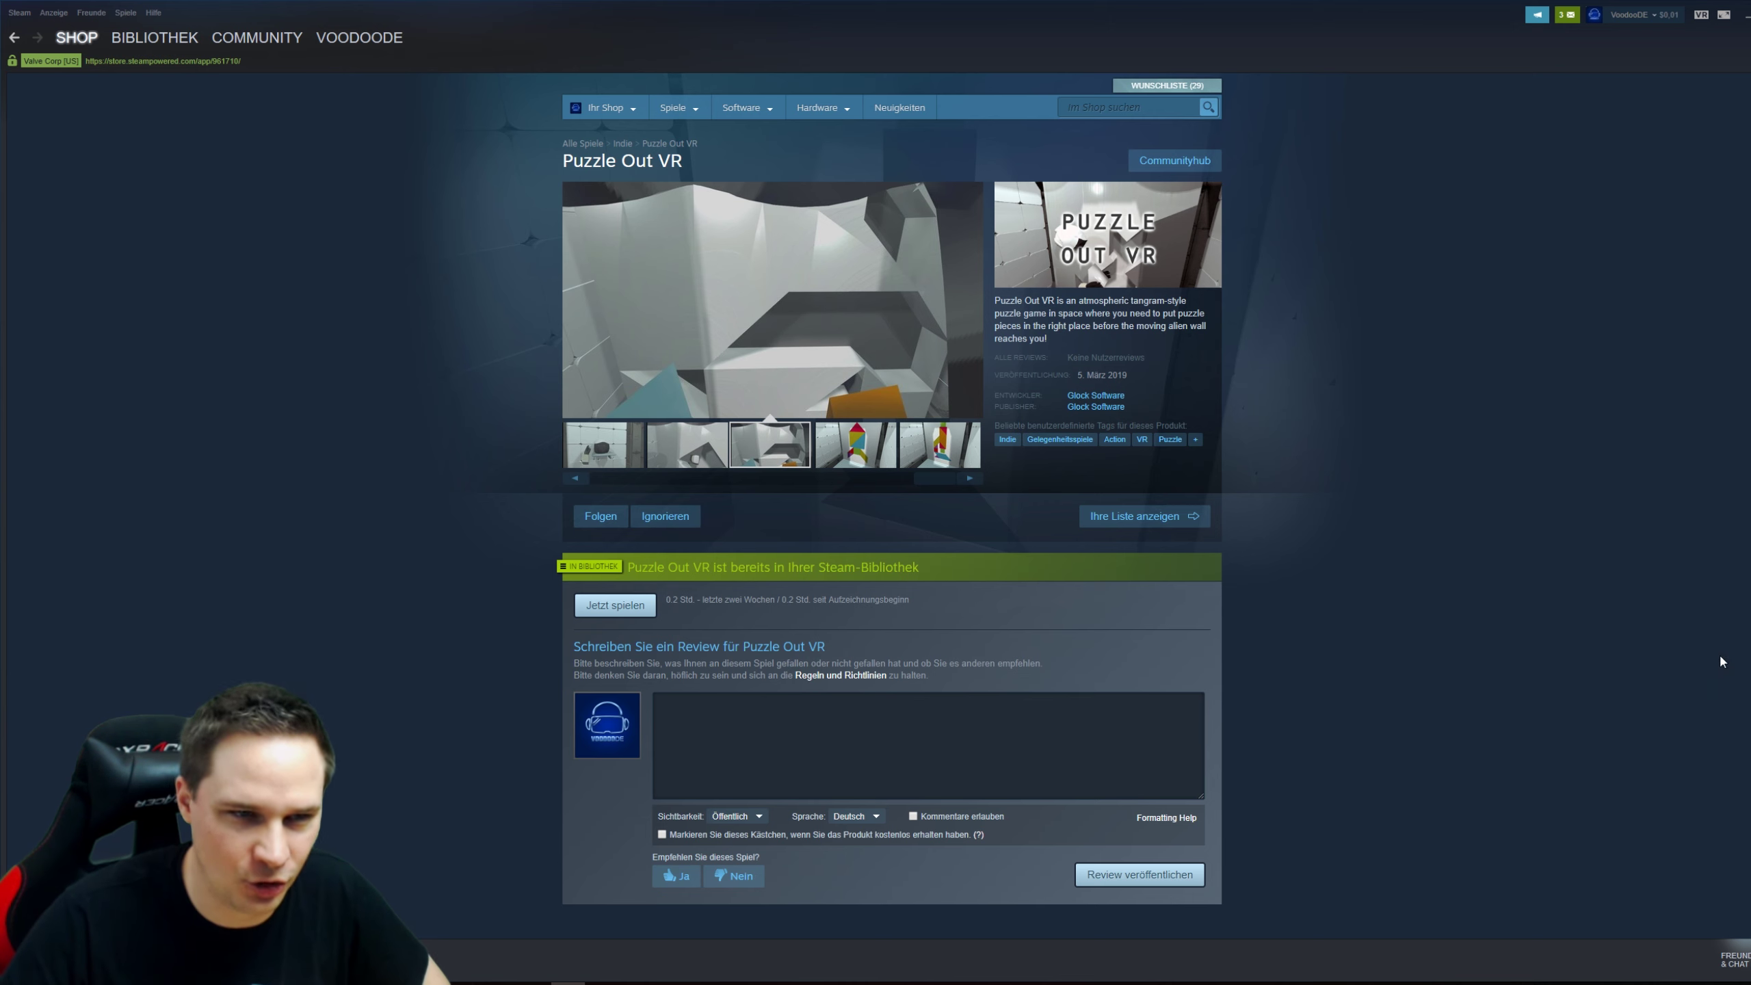
scroll(1512, 616, "down", 4)
scroll(1297, 606, "down", 1)
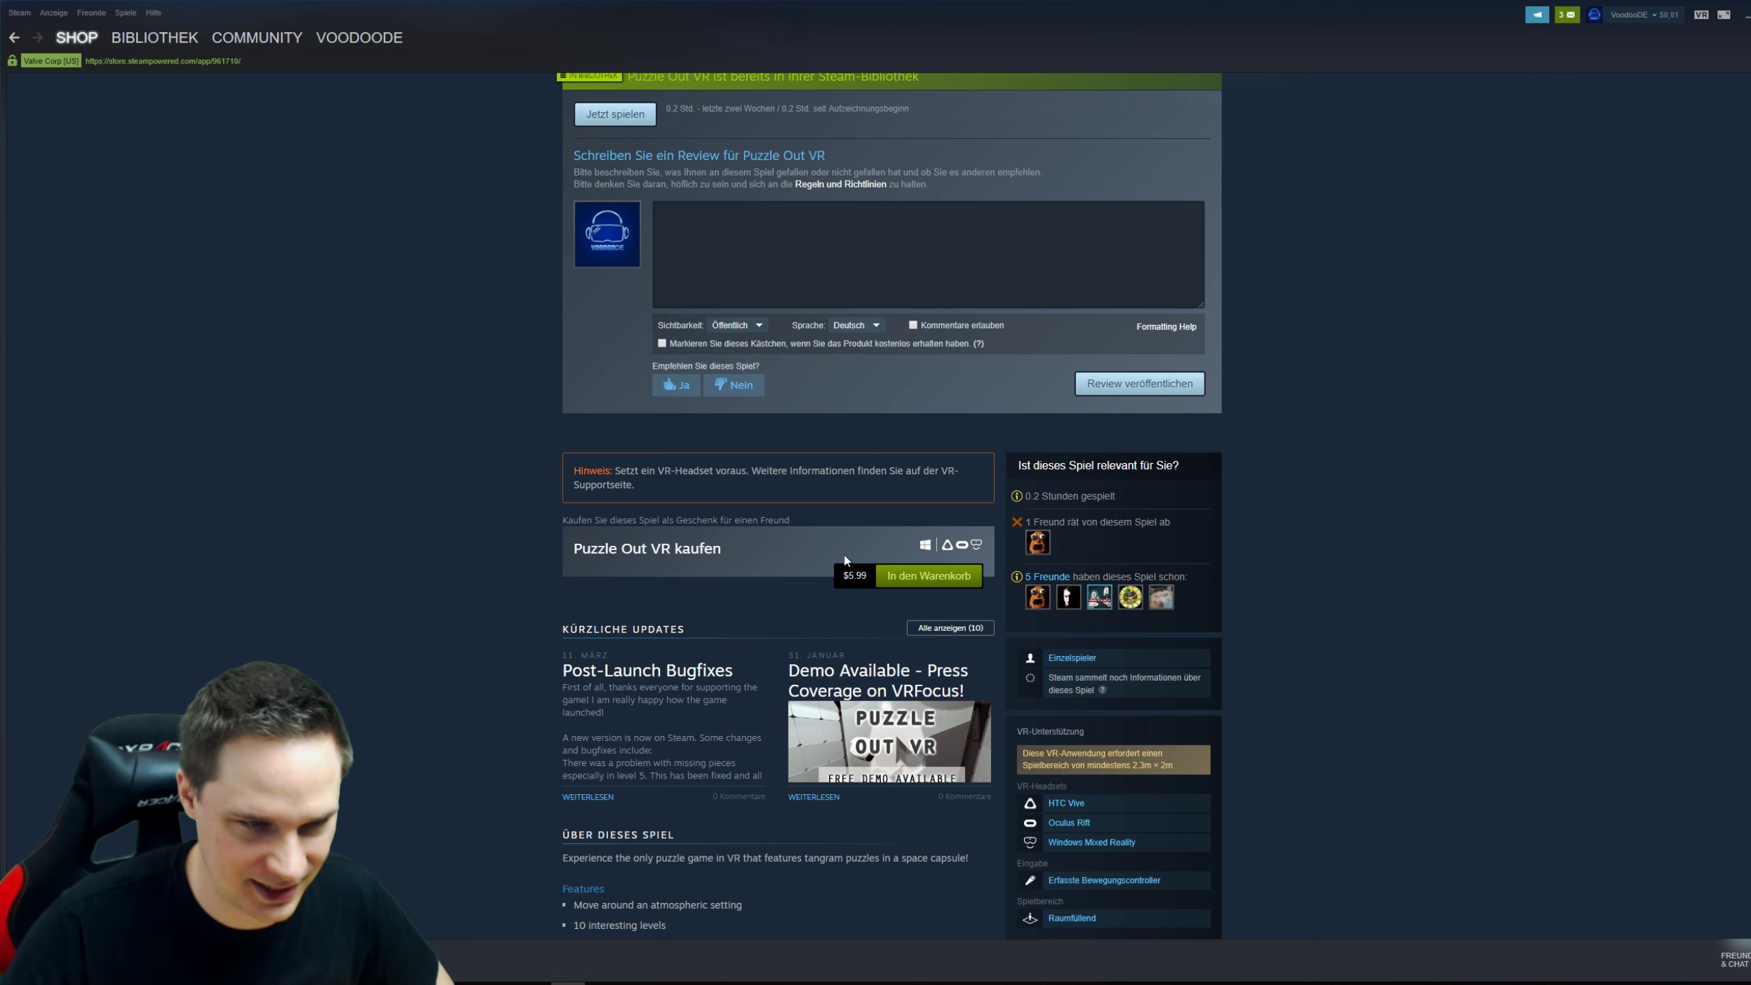
scroll(840, 550, "down", 2)
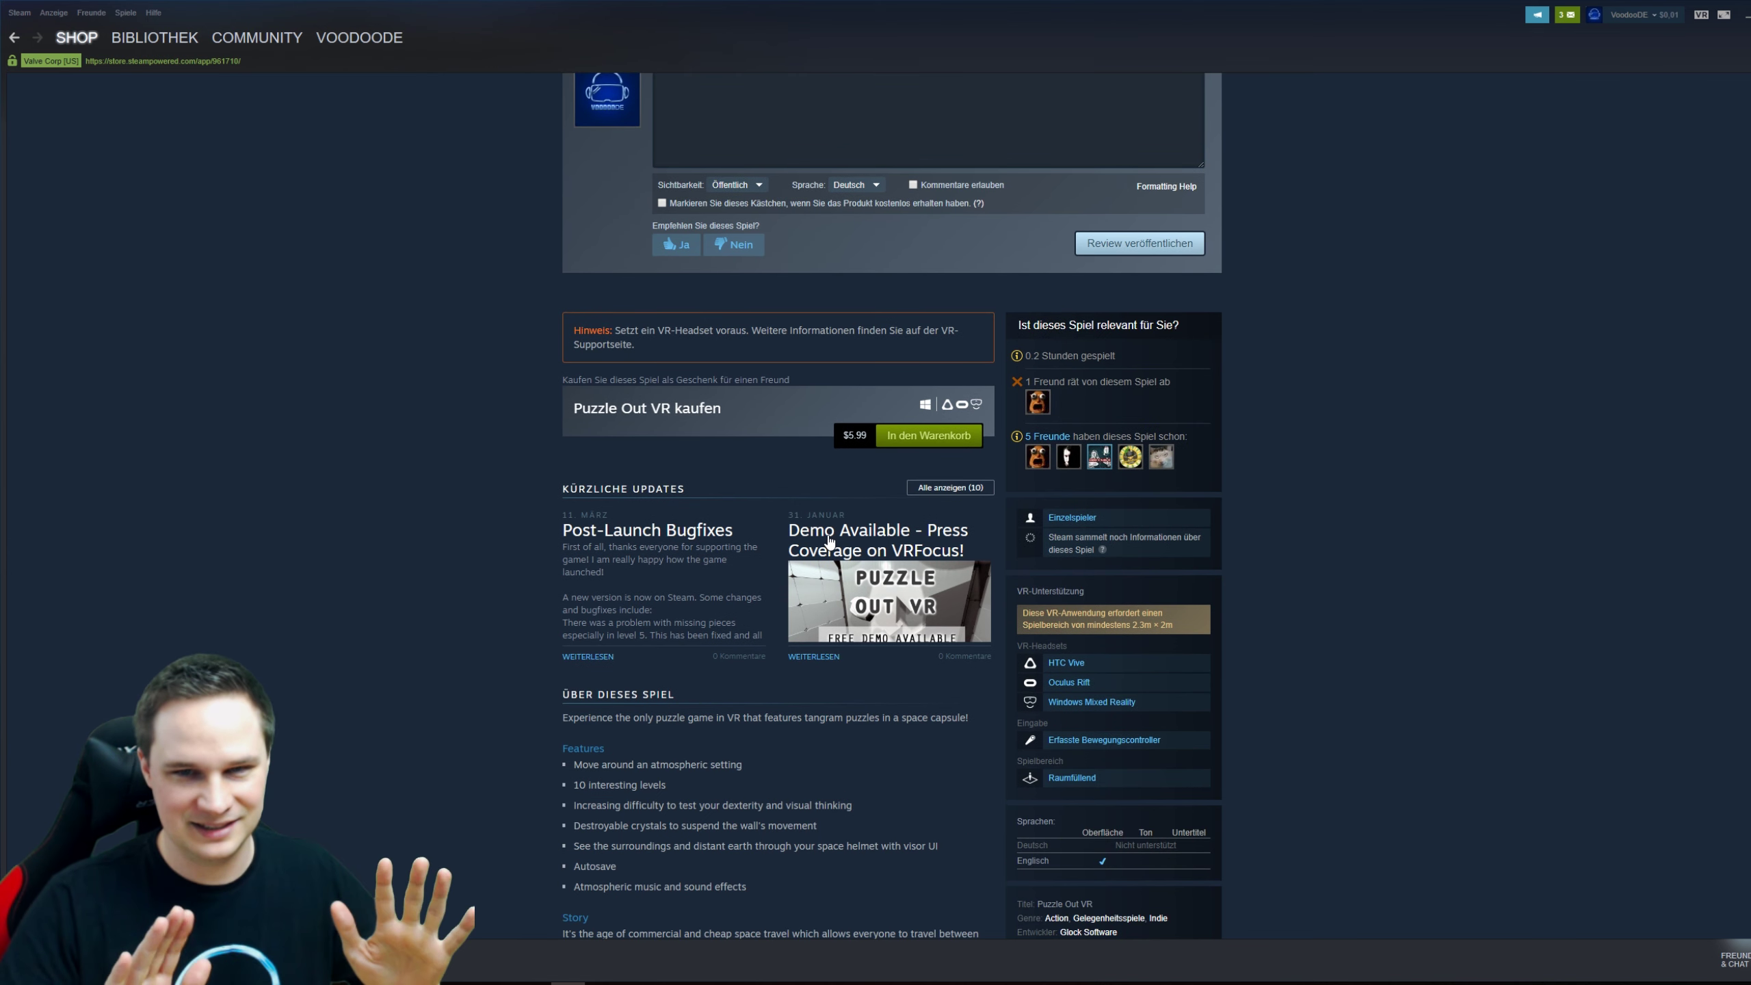
scroll(830, 542, "up", 5)
scroll(829, 542, "up", 5)
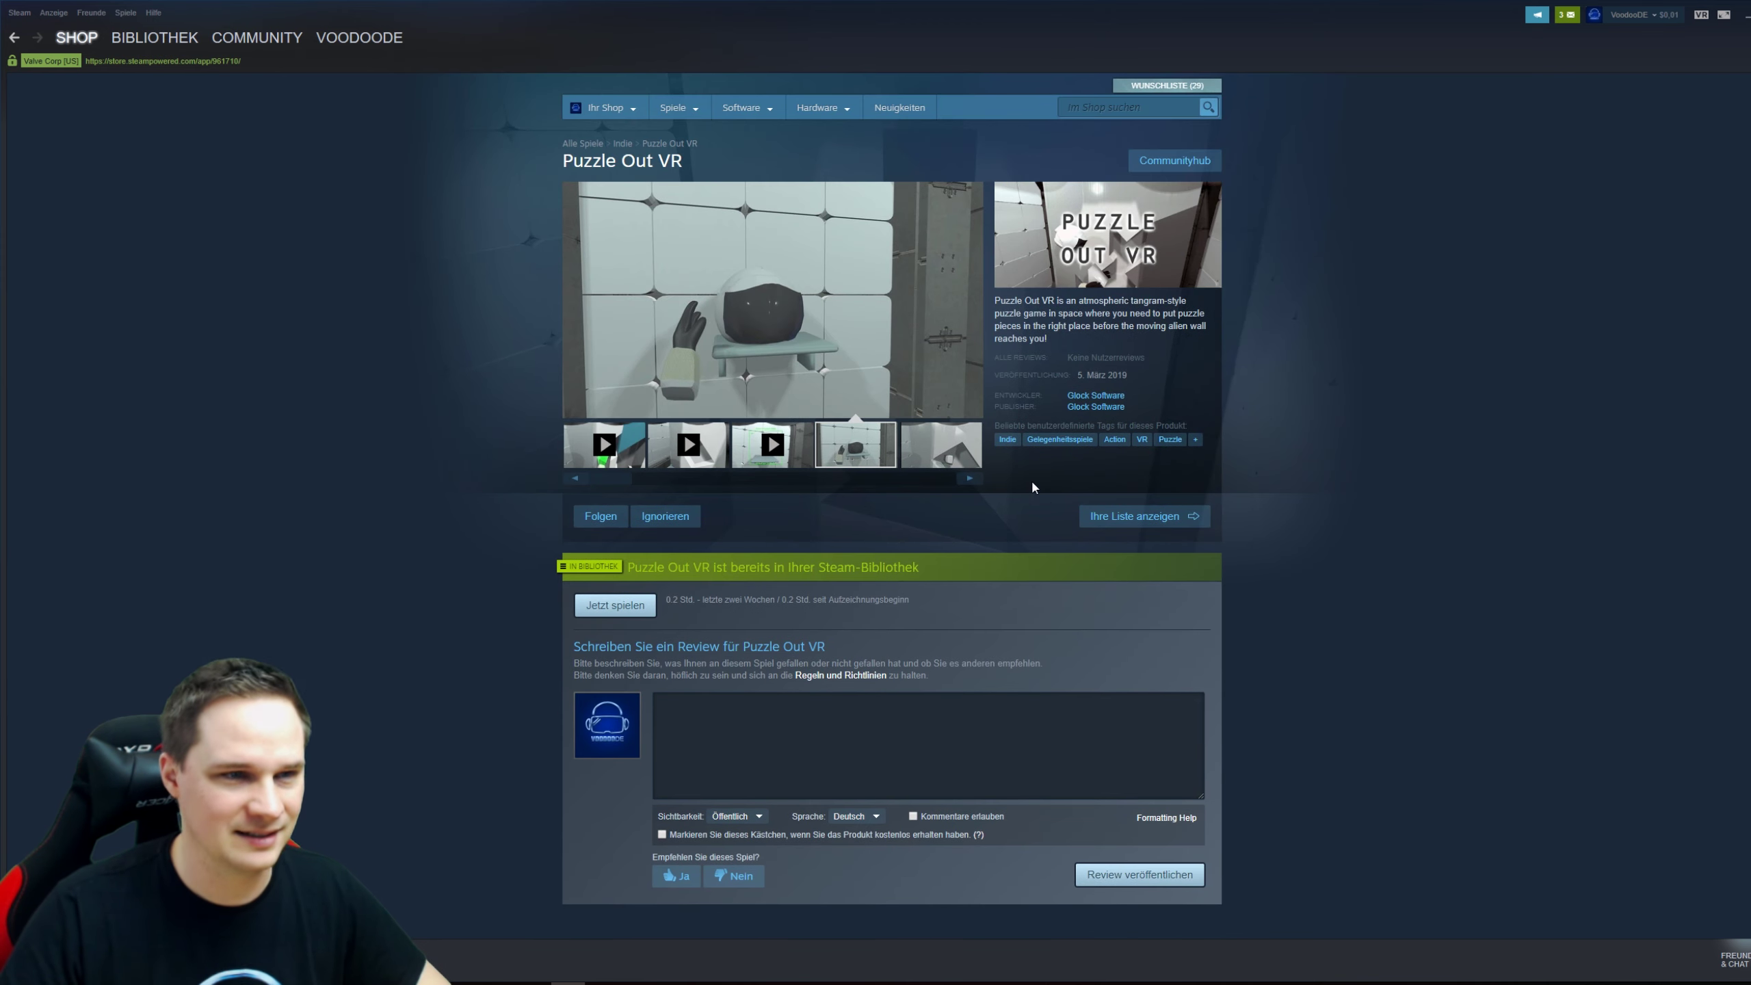